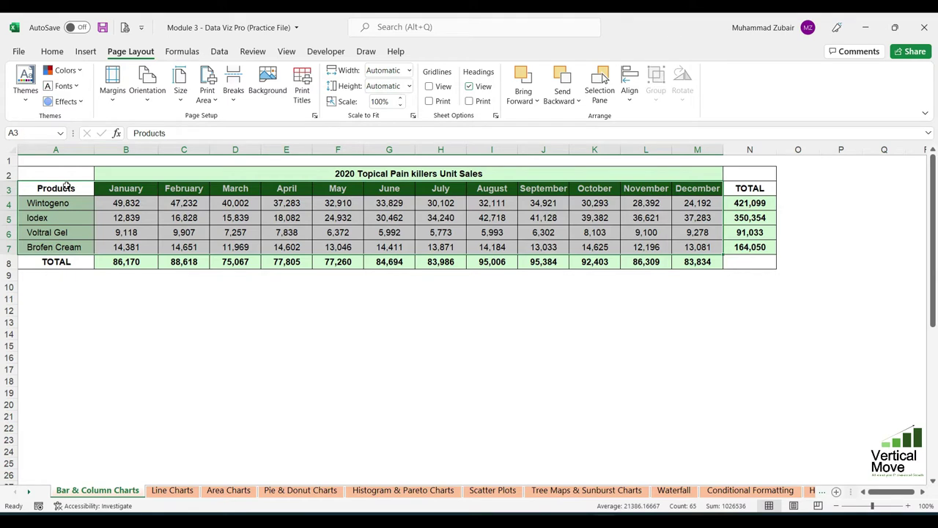
Step: Insert a 2-D clustered column chart of the January to March product sales in A3:D7, place it below column A's data, and enlarge it slightly
{"action": "left_click_drag", "start_coordinate": [66, 187], "coordinate": [266, 245]}
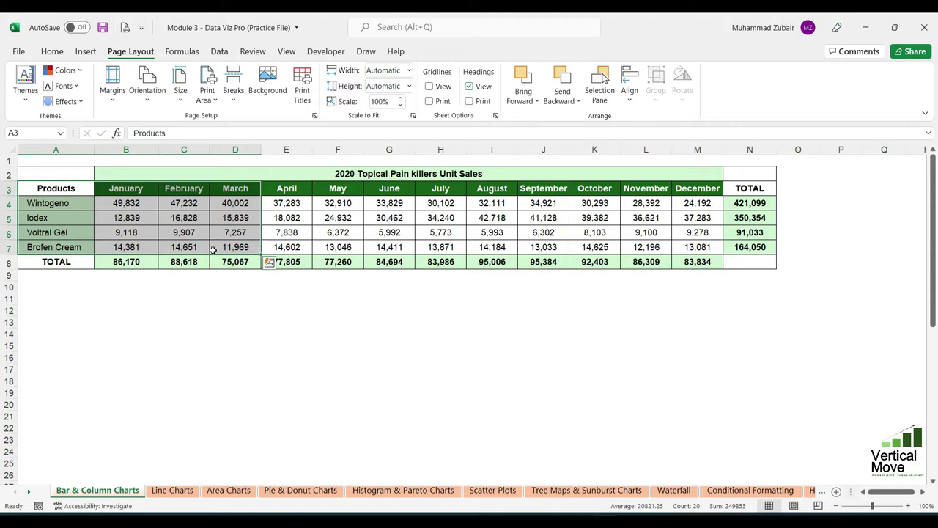
{"action": "left_click", "coordinate": [88, 54]}
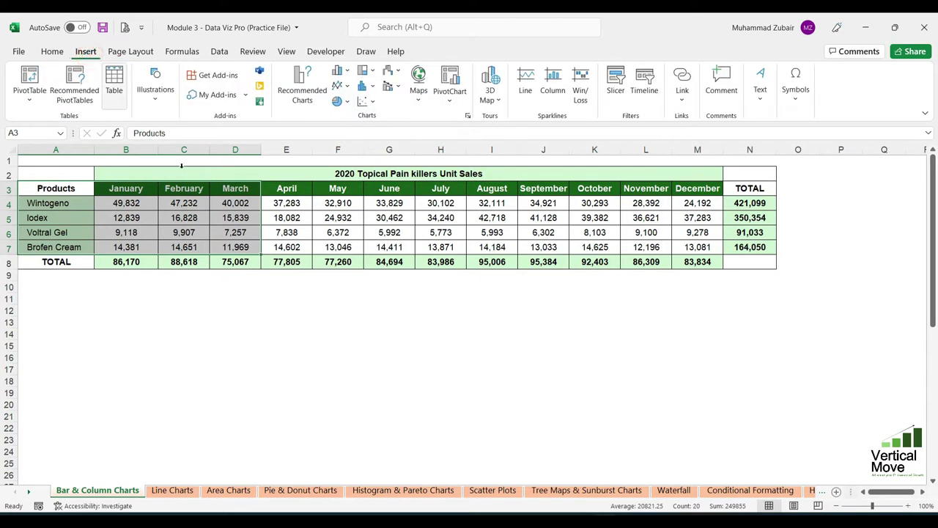
{"action": "left_click", "coordinate": [341, 71]}
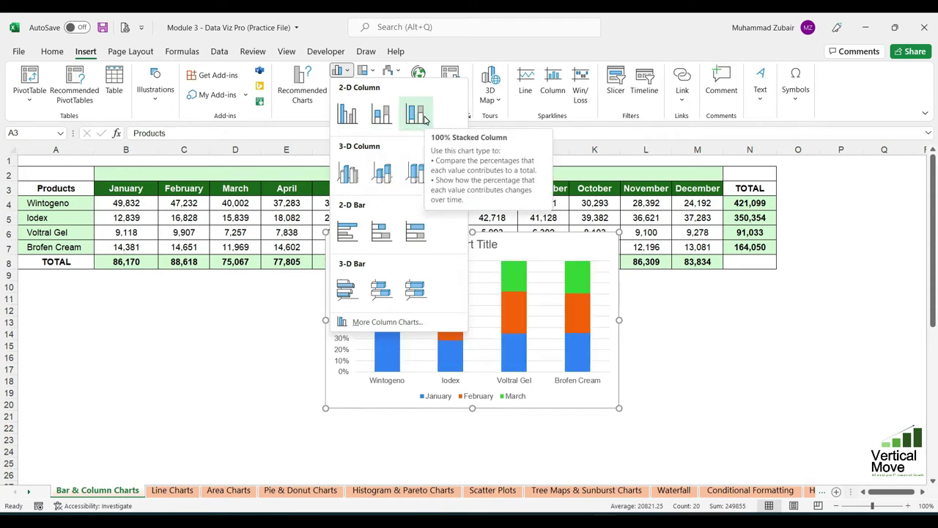
{"action": "left_click", "coordinate": [349, 115]}
{"action": "left_click_drag", "start_coordinate": [499, 242], "coordinate": [193, 283]}
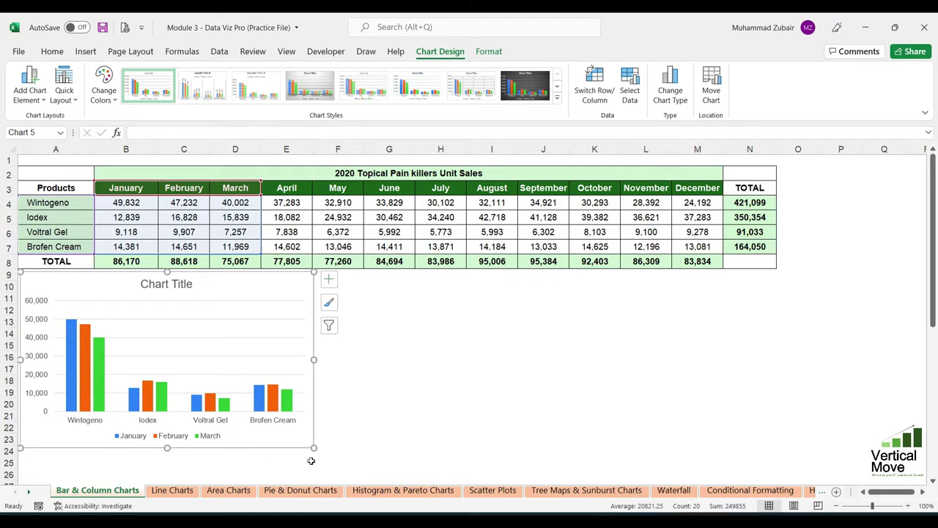
{"action": "left_click_drag", "start_coordinate": [314, 448], "coordinate": [327, 470]}
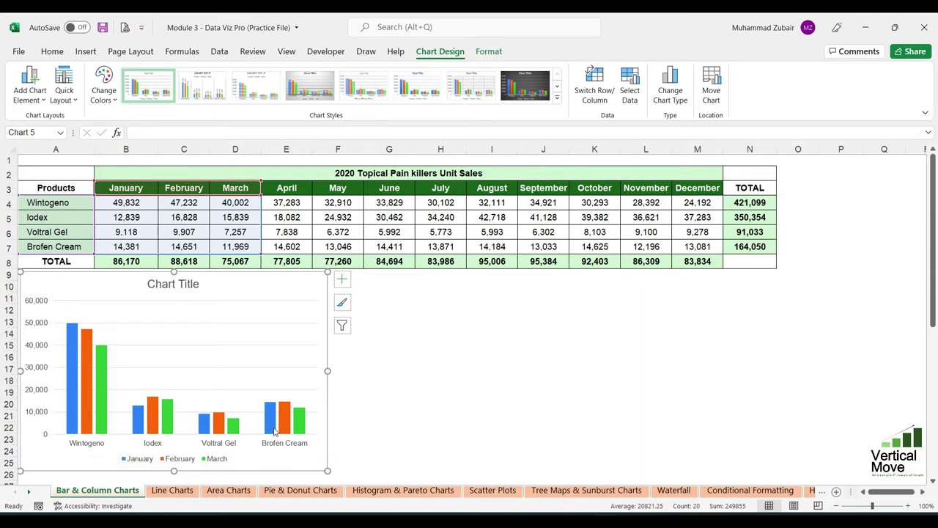
Step: Examine the January, February and March bars for Wintogeno and Iodex in the clustered column chart
{"action": "mouse_move", "coordinate": [99, 415]}
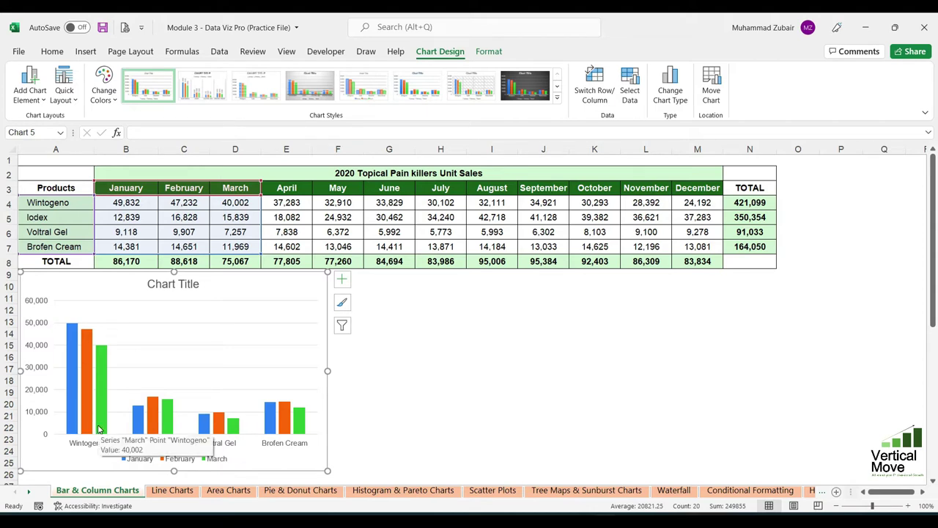
{"action": "left_click", "coordinate": [74, 361]}
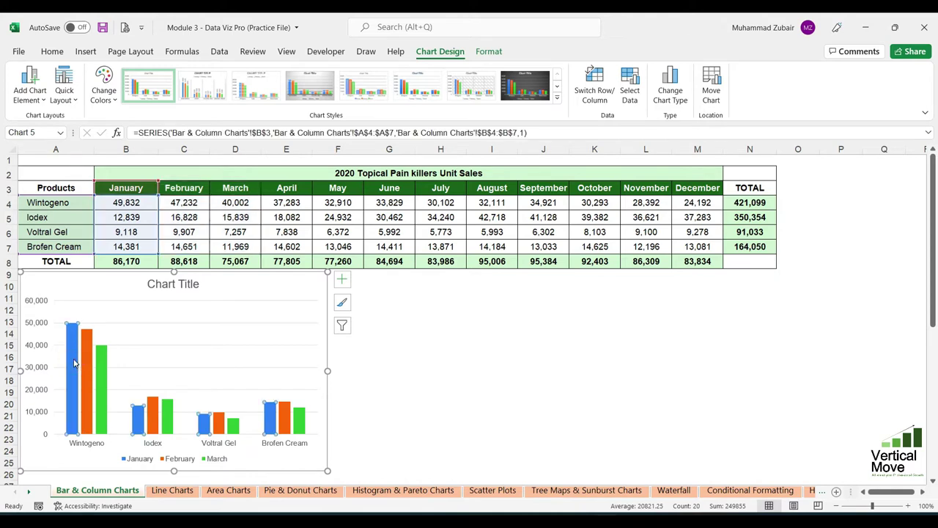
{"action": "left_click", "coordinate": [88, 374]}
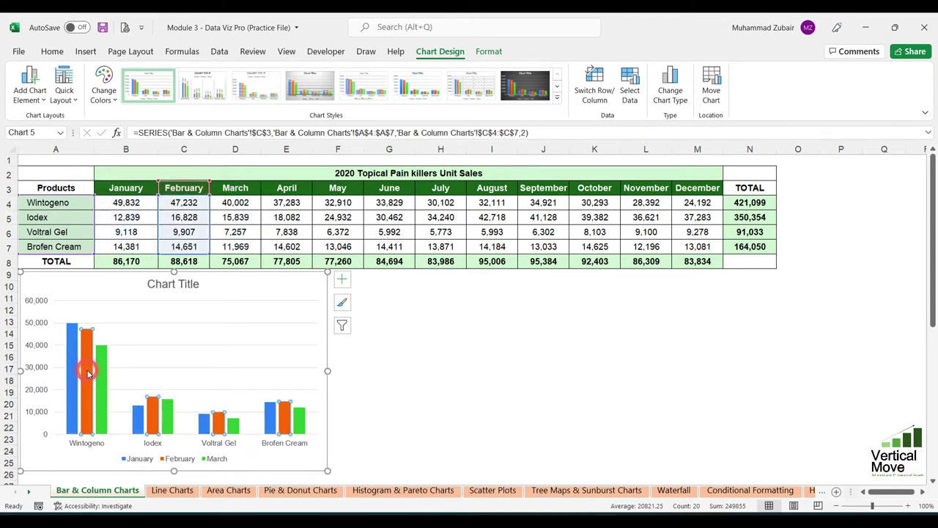
{"action": "left_click", "coordinate": [101, 390]}
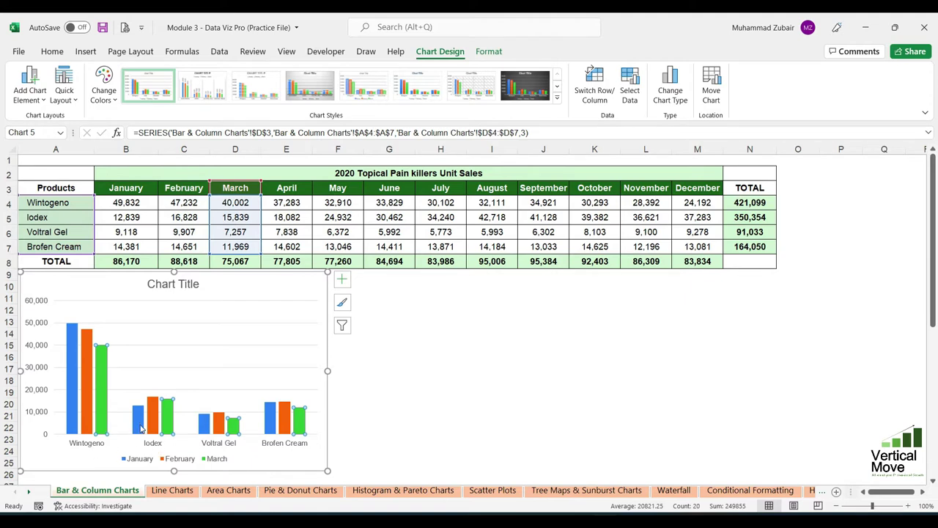
{"action": "left_click", "coordinate": [139, 425]}
{"action": "left_click", "coordinate": [154, 424]}
{"action": "left_click", "coordinate": [168, 424]}
{"action": "mouse_move", "coordinate": [72, 430]}
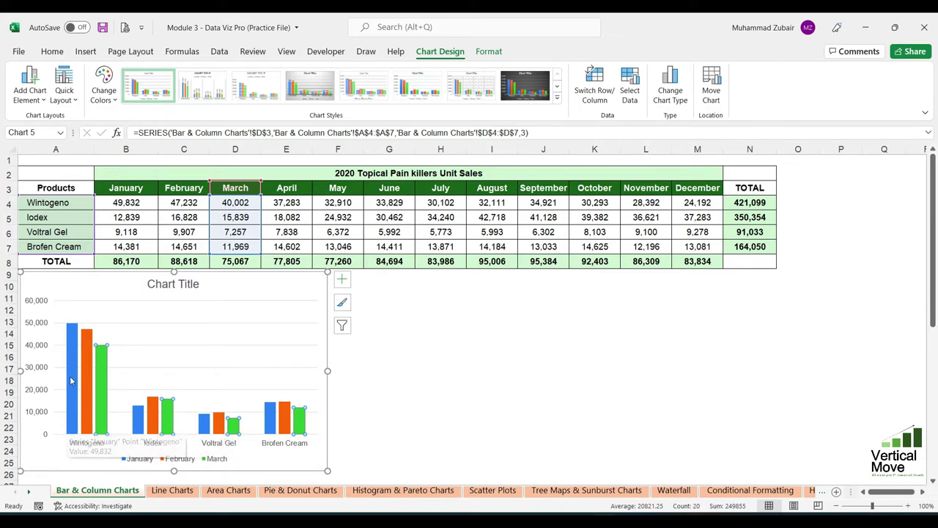
{"action": "mouse_move", "coordinate": [91, 395]}
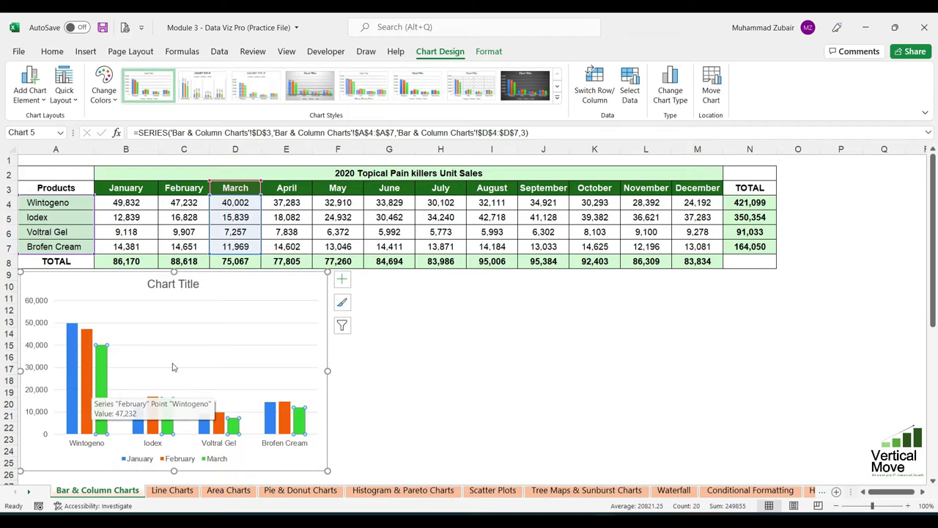
{"action": "left_click", "coordinate": [402, 366]}
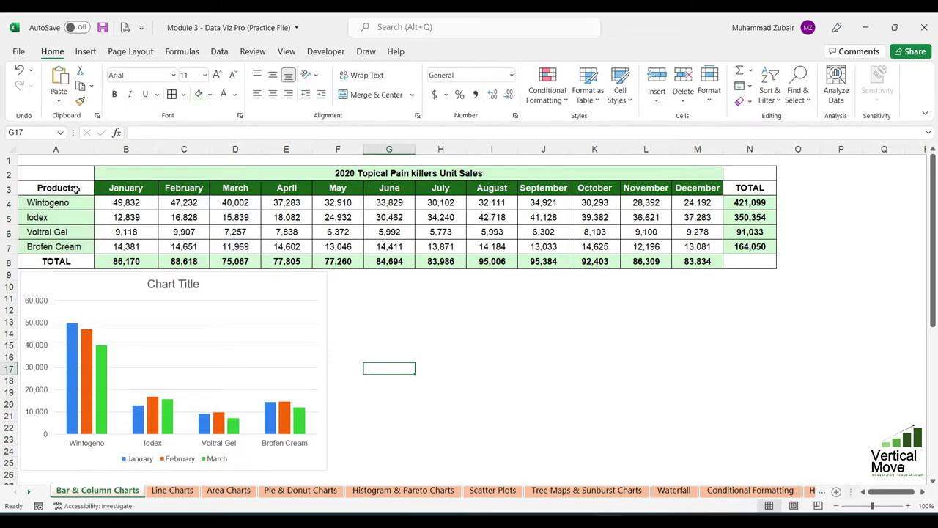
Step: Insert a 2-D stacked column chart of A3:D7 and place it beside the clustered column chart at a matching height
{"action": "left_click_drag", "start_coordinate": [76, 189], "coordinate": [232, 247]}
{"action": "left_click", "coordinate": [85, 51]}
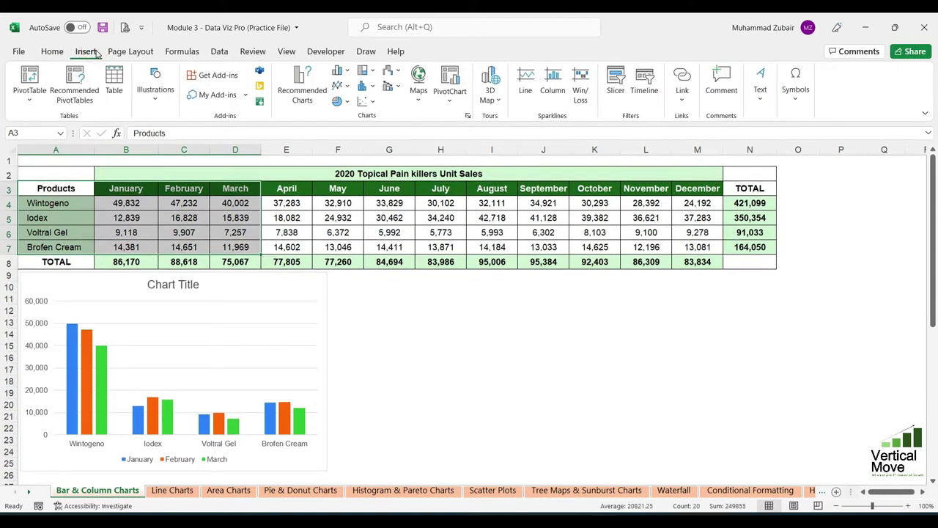
{"action": "left_click", "coordinate": [338, 71]}
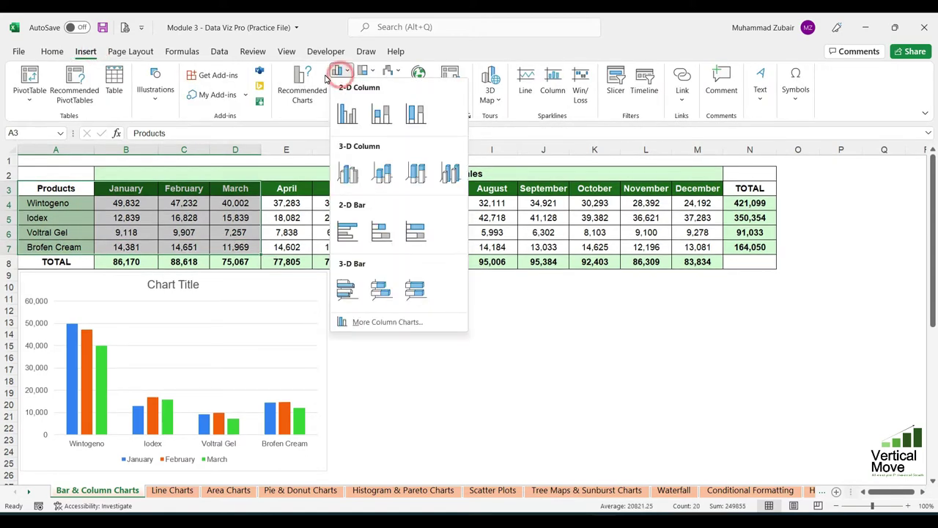
{"action": "left_click", "coordinate": [382, 116]}
{"action": "left_click_drag", "start_coordinate": [460, 233], "coordinate": [466, 283]}
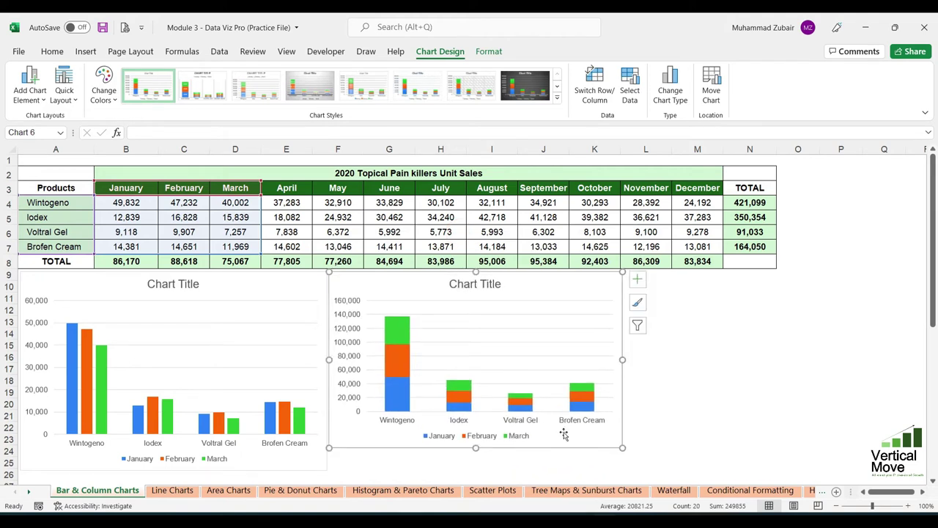
{"action": "left_click_drag", "start_coordinate": [622, 447], "coordinate": [625, 470]}
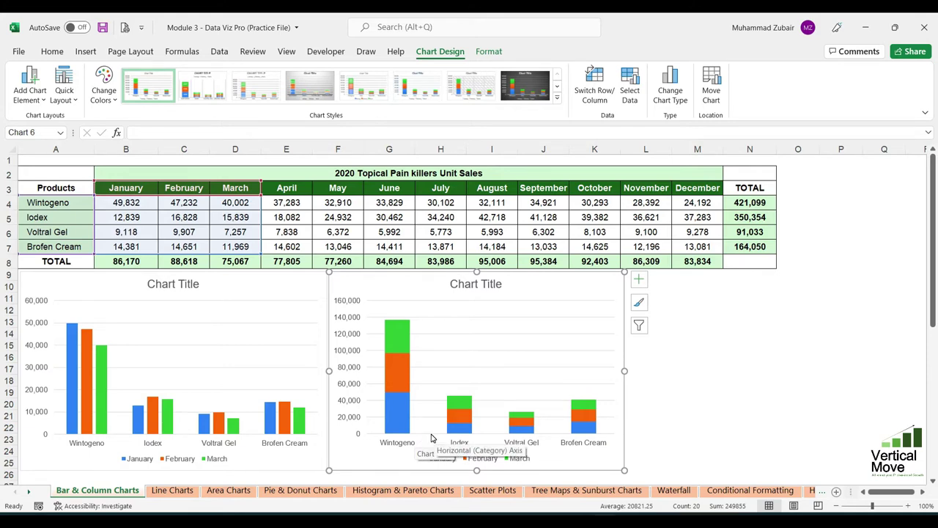
Step: Add data labels to the March series of the stacked column chart
{"action": "right_click", "coordinate": [400, 342]}
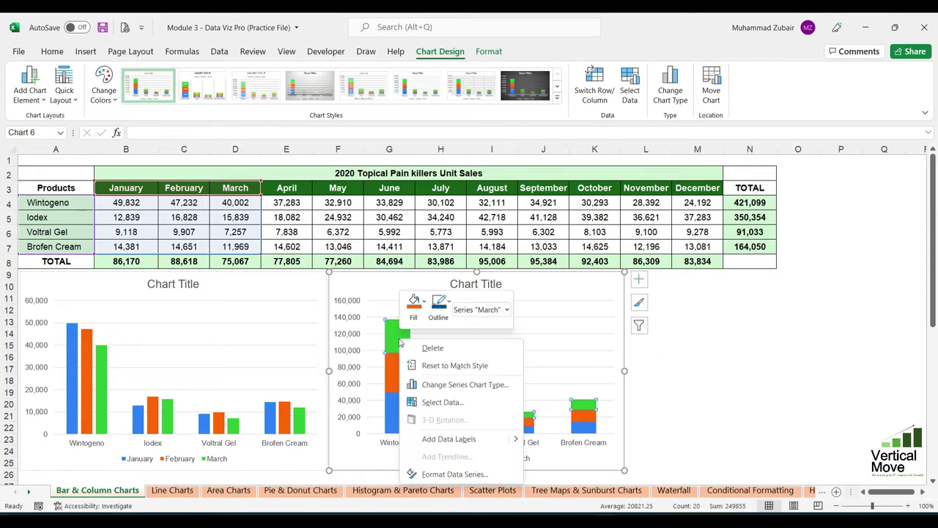
{"action": "left_click", "coordinate": [448, 439]}
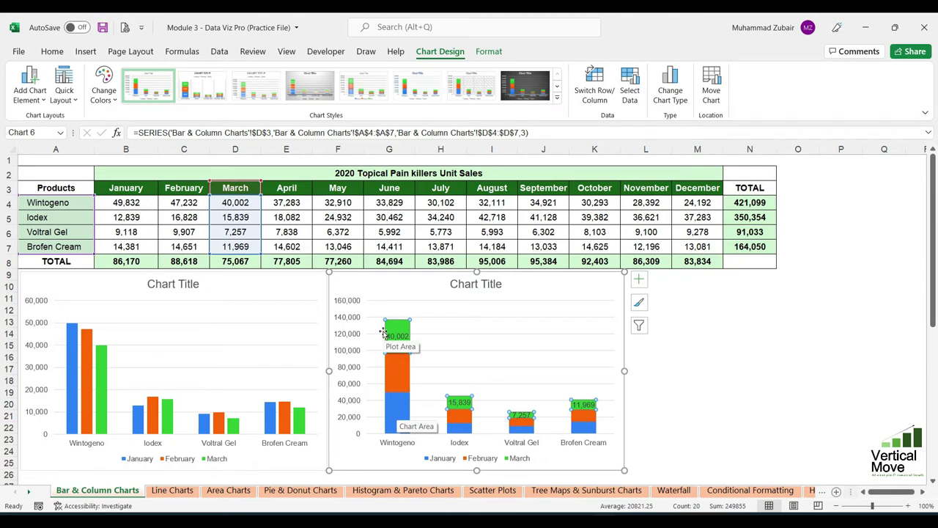
{"action": "left_click", "coordinate": [681, 321]}
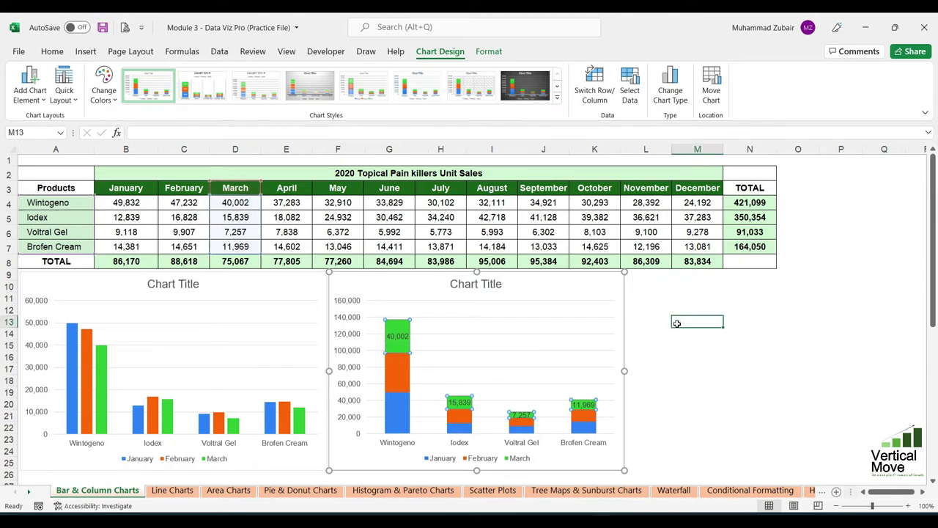
Step: Insert a 100% stacked column chart of A3:D7, place it beside the stacked column chart, and make it taller and slightly narrower
{"action": "left_click_drag", "start_coordinate": [81, 190], "coordinate": [242, 250]}
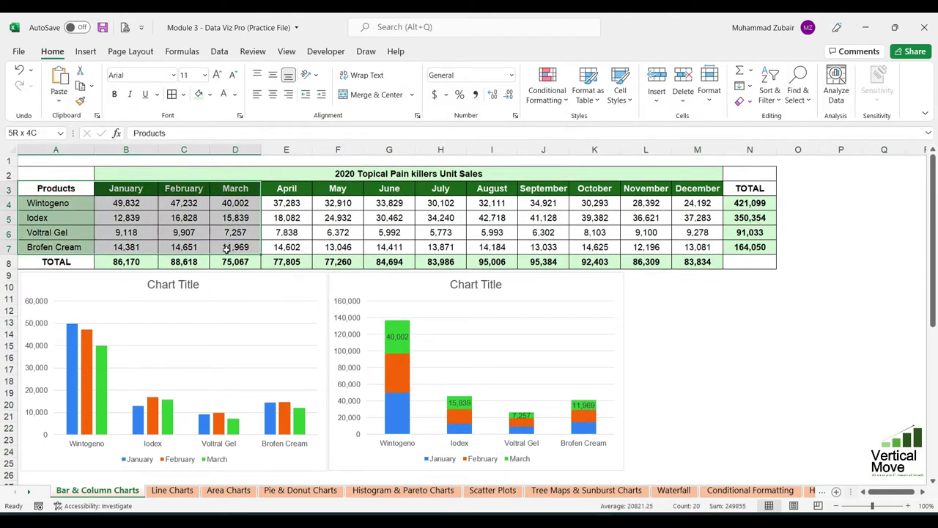
{"action": "left_click", "coordinate": [88, 52]}
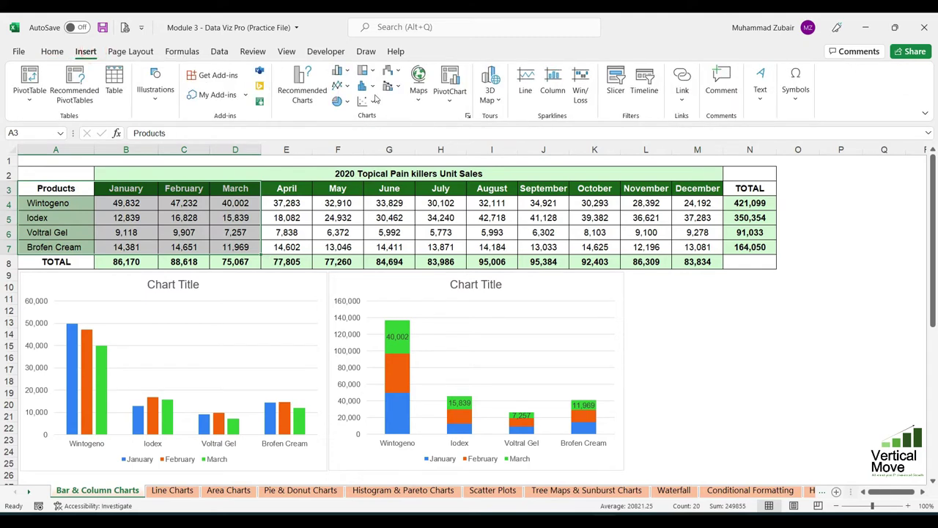
{"action": "left_click", "coordinate": [340, 71]}
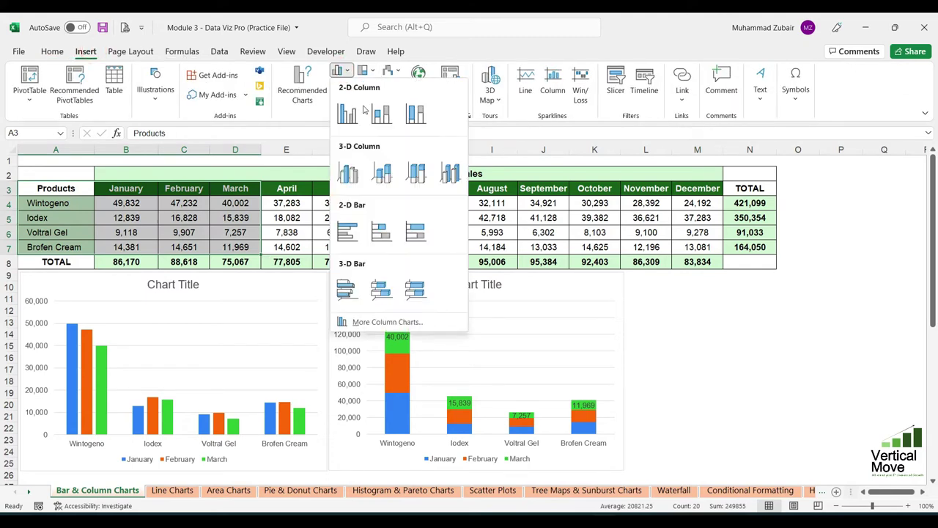
{"action": "left_click", "coordinate": [416, 116]}
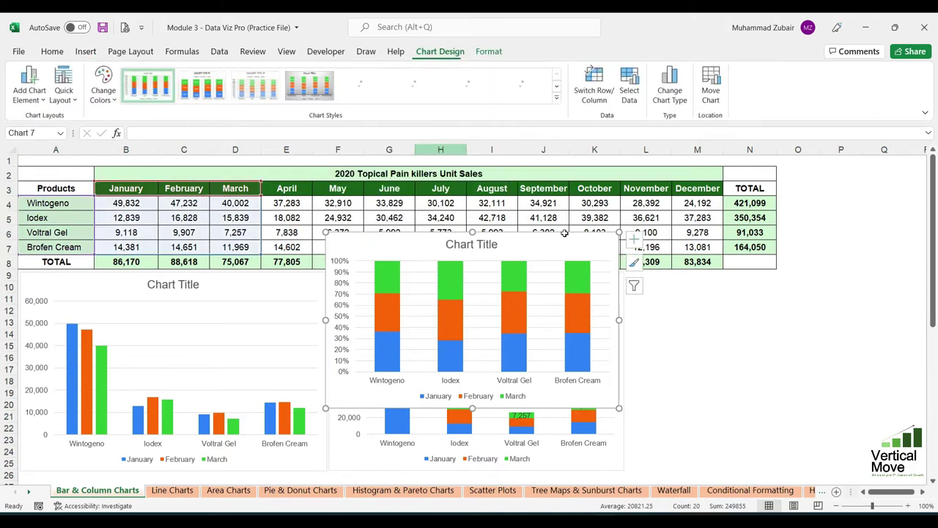
{"action": "left_click_drag", "start_coordinate": [616, 299], "coordinate": [725, 341]}
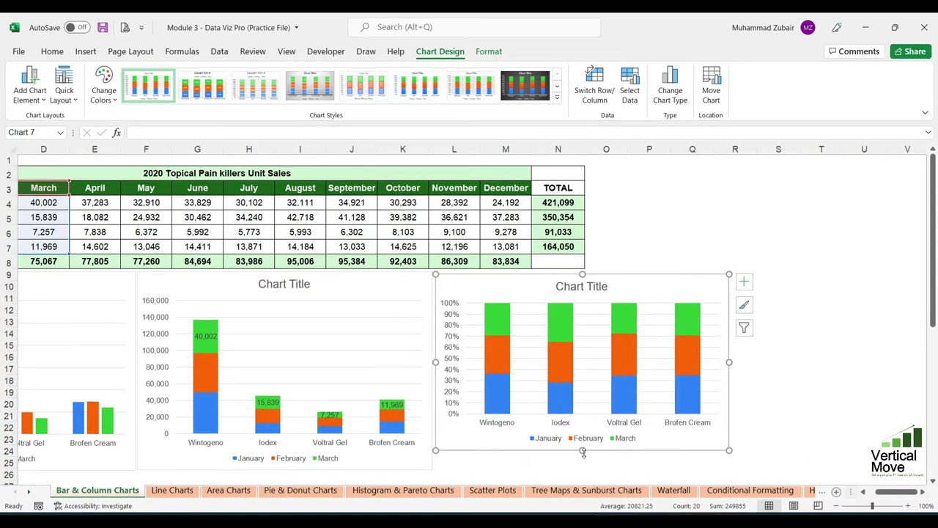
{"action": "left_click_drag", "start_coordinate": [582, 450], "coordinate": [581, 472]}
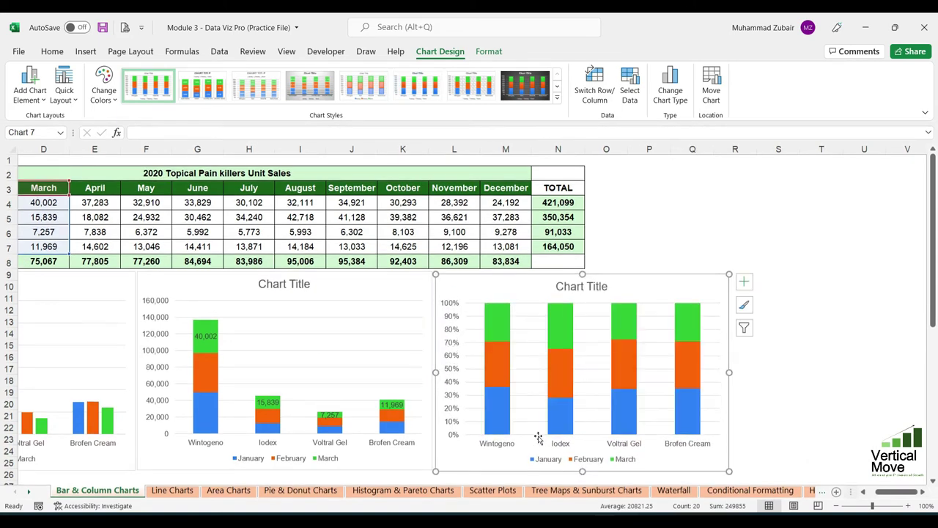
{"action": "left_click_drag", "start_coordinate": [730, 374], "coordinate": [711, 373]}
Step: Add centered data labels to the January, February and March series of the 100% stacked column chart
{"action": "left_click", "coordinate": [159, 336]}
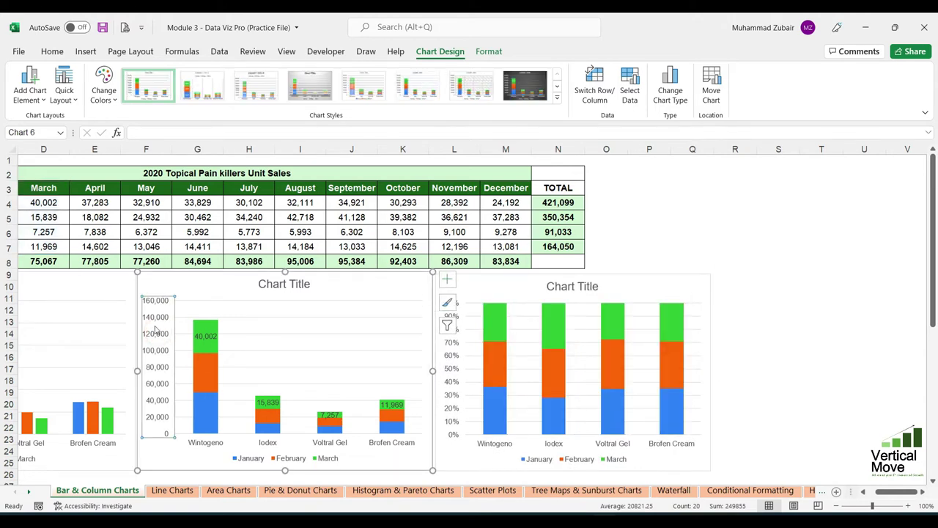
{"action": "left_click", "coordinate": [448, 365]}
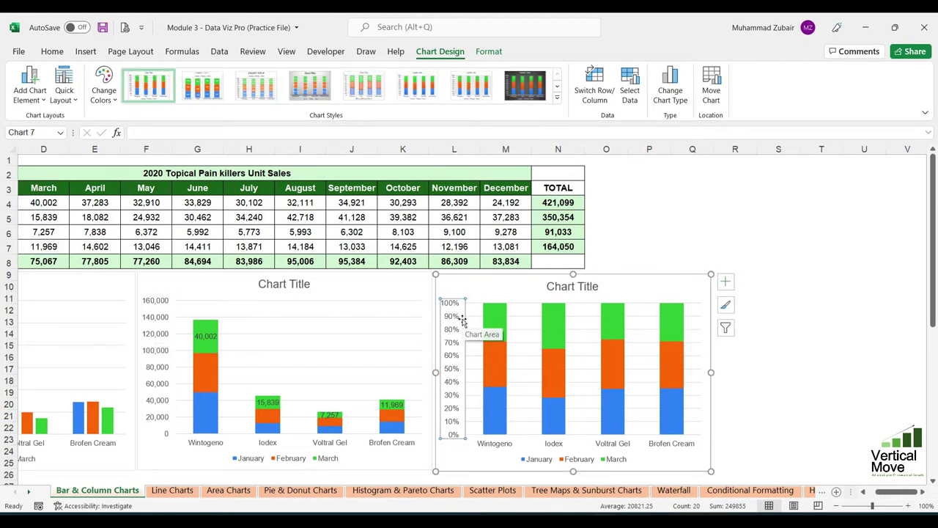
{"action": "left_click", "coordinate": [493, 328]}
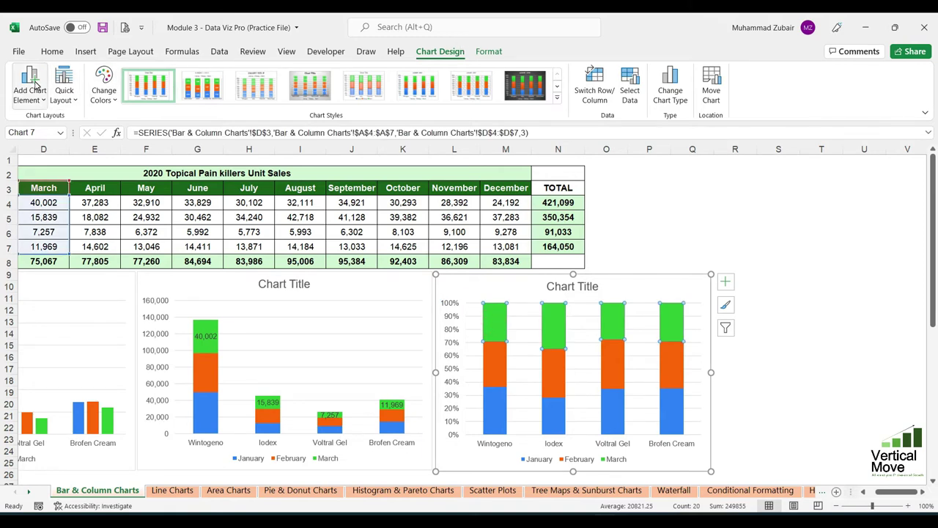
{"action": "left_click", "coordinate": [33, 84]}
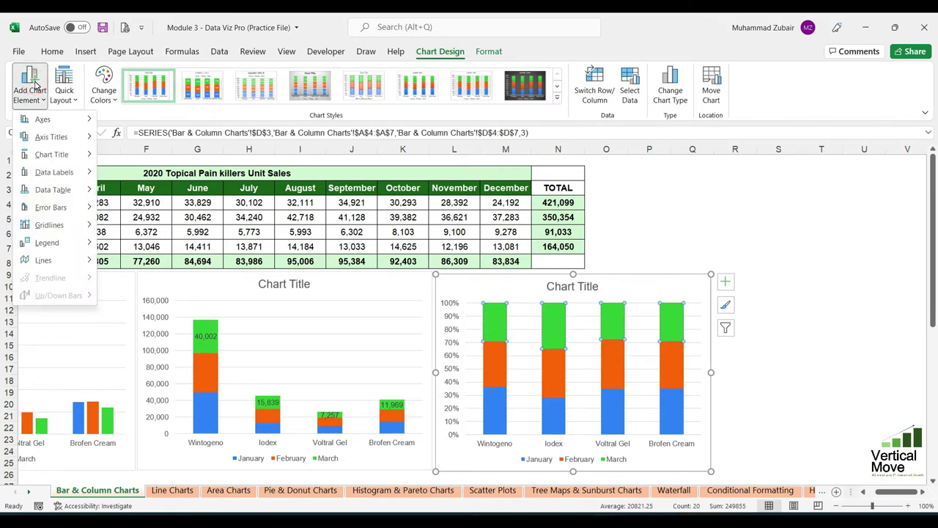
{"action": "mouse_move", "coordinate": [61, 172]}
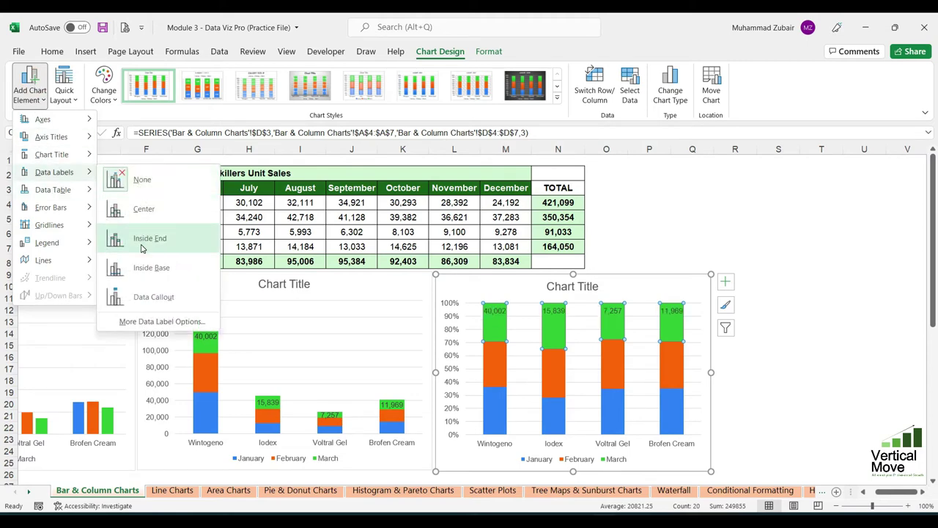
{"action": "left_click", "coordinate": [143, 217]}
{"action": "left_click", "coordinate": [775, 352]}
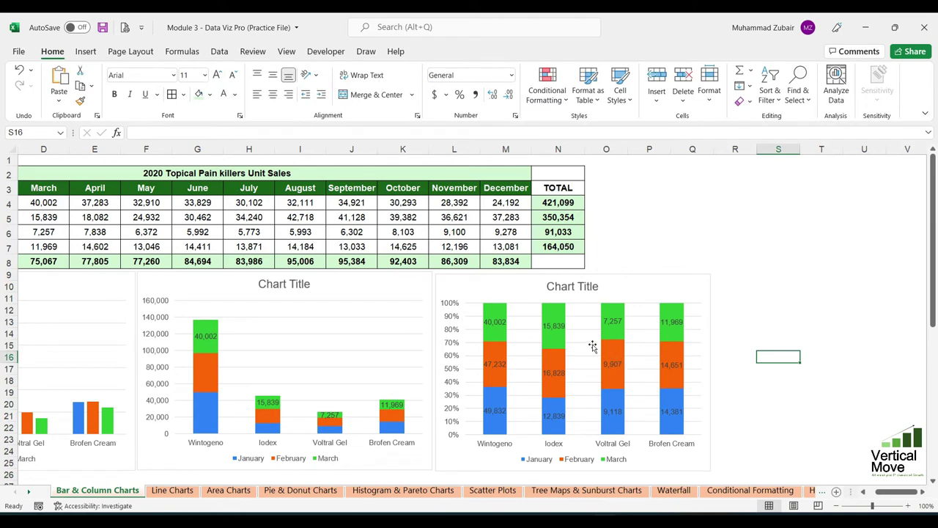
Step: Examine the March, February and January labels and the January series in the 100% stacked column chart
{"action": "left_click", "coordinate": [496, 323]}
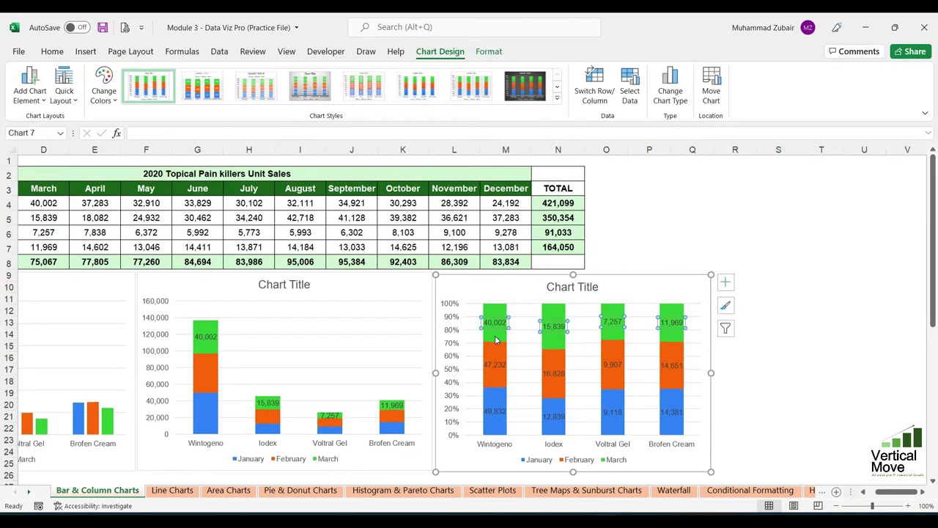
{"action": "left_click", "coordinate": [493, 364]}
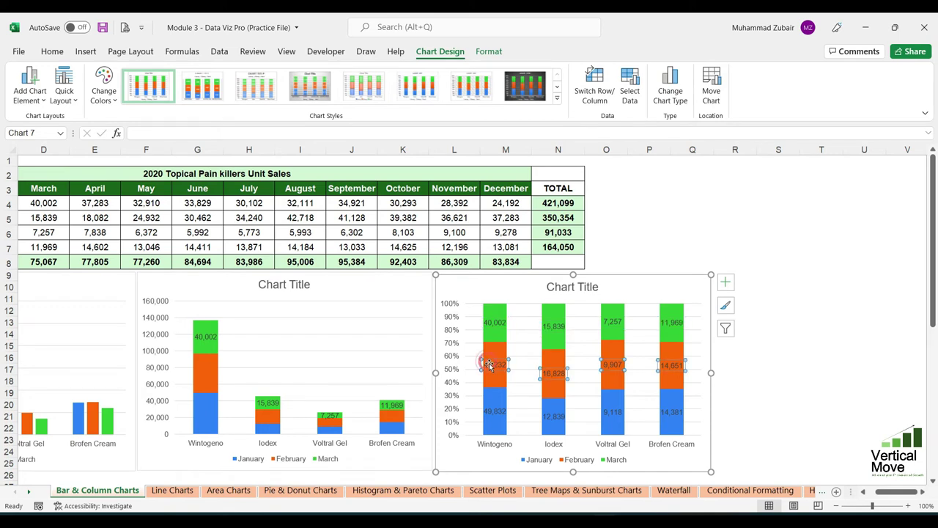
{"action": "left_click", "coordinate": [497, 412]}
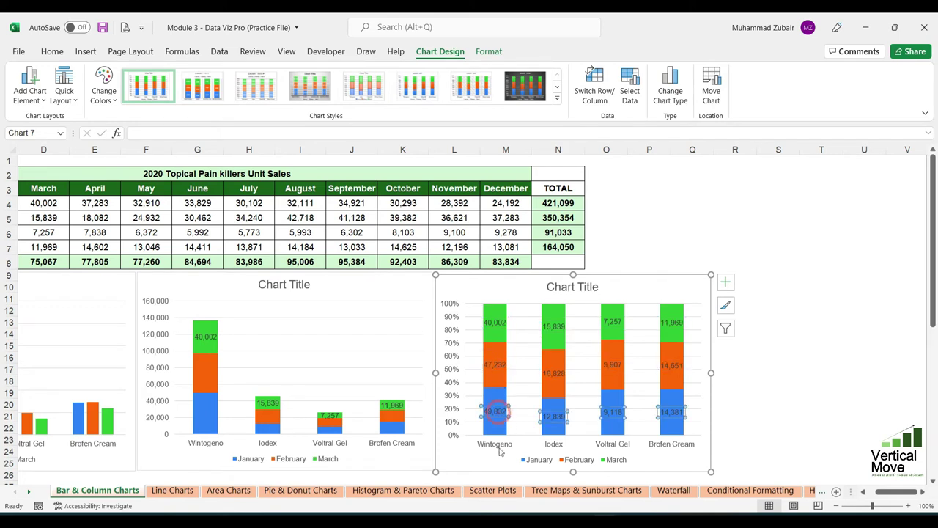
{"action": "left_click", "coordinate": [495, 400]}
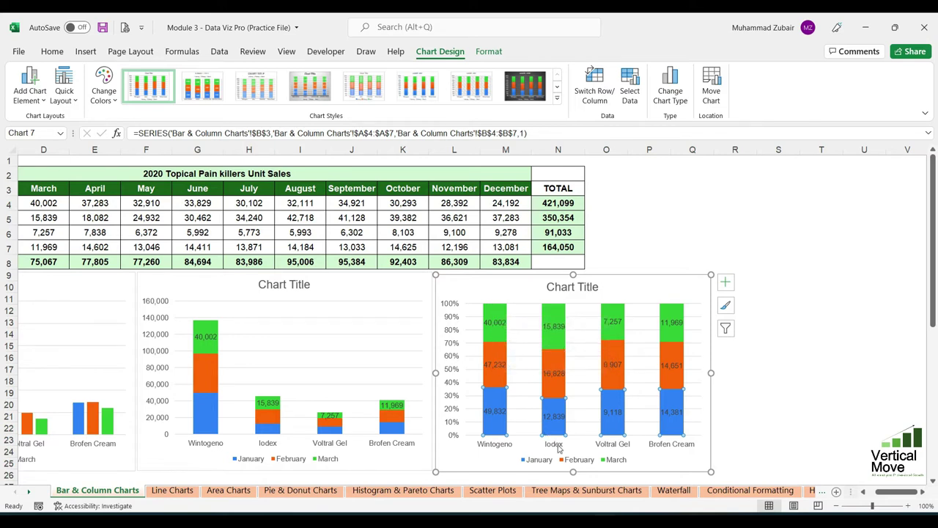
Step: Compare the clustered, stacked and 100% stacked column charts, checking the January and March data labels and the March series
{"action": "left_click", "coordinate": [554, 417]}
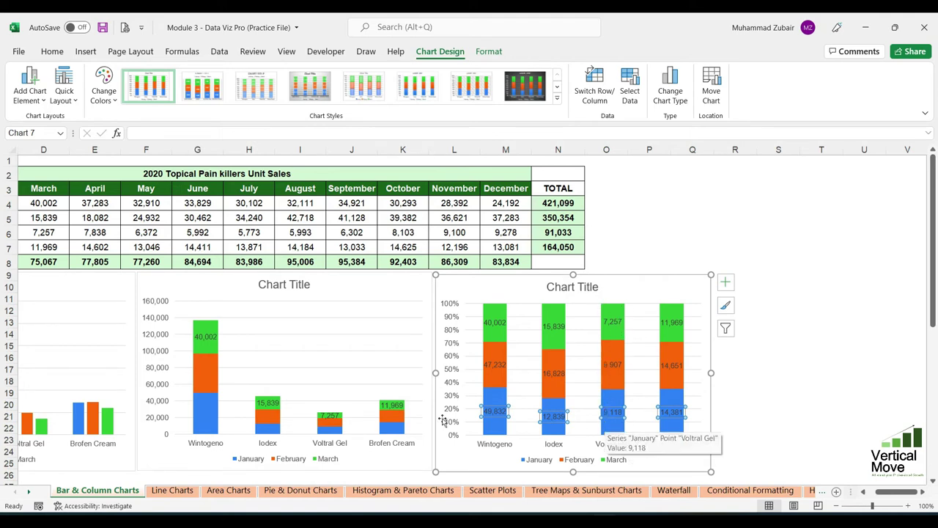
{"action": "left_click", "coordinate": [778, 328]}
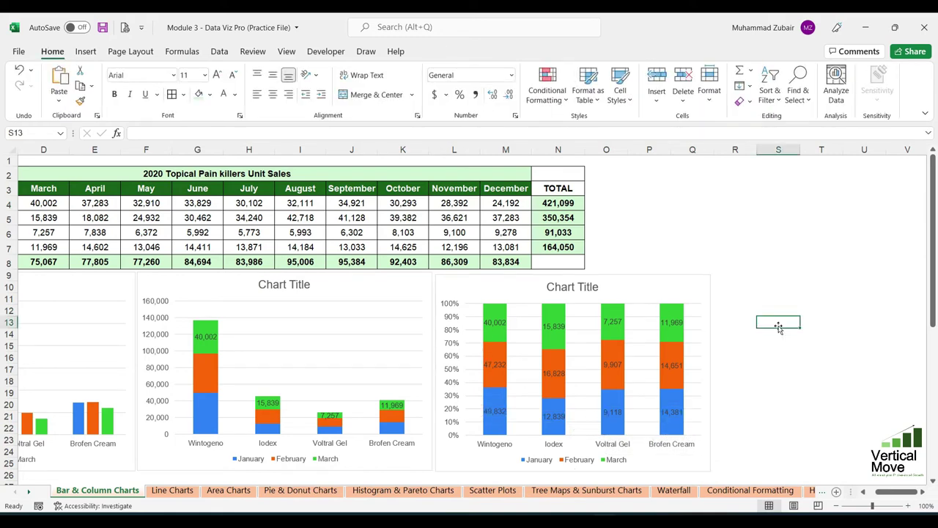
{"action": "left_click_drag", "start_coordinate": [887, 494], "coordinate": [863, 499]}
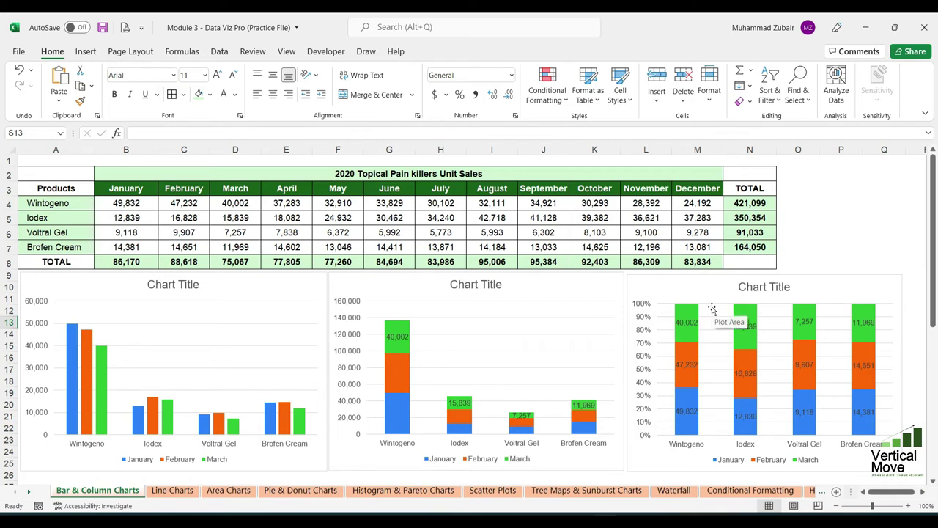
{"action": "left_click", "coordinate": [402, 337]}
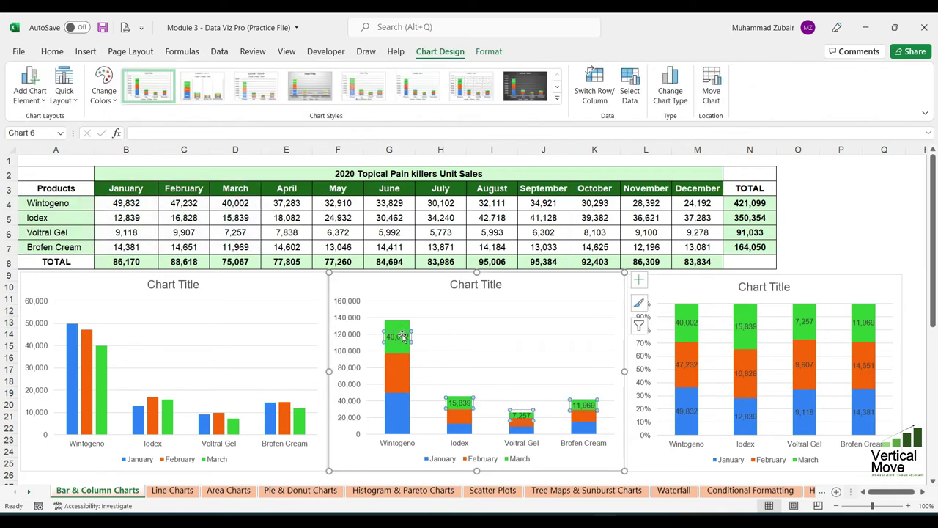
{"action": "left_click", "coordinate": [400, 332]}
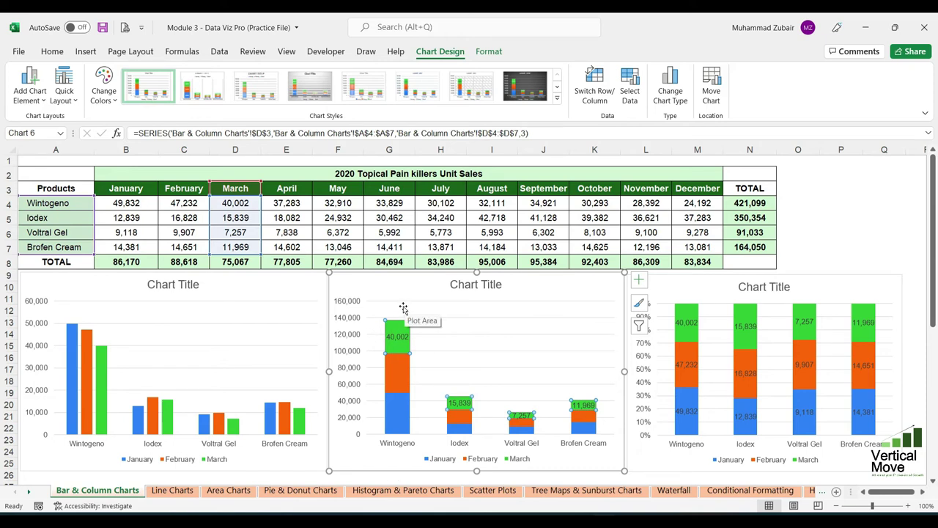
{"action": "left_click", "coordinate": [185, 321]}
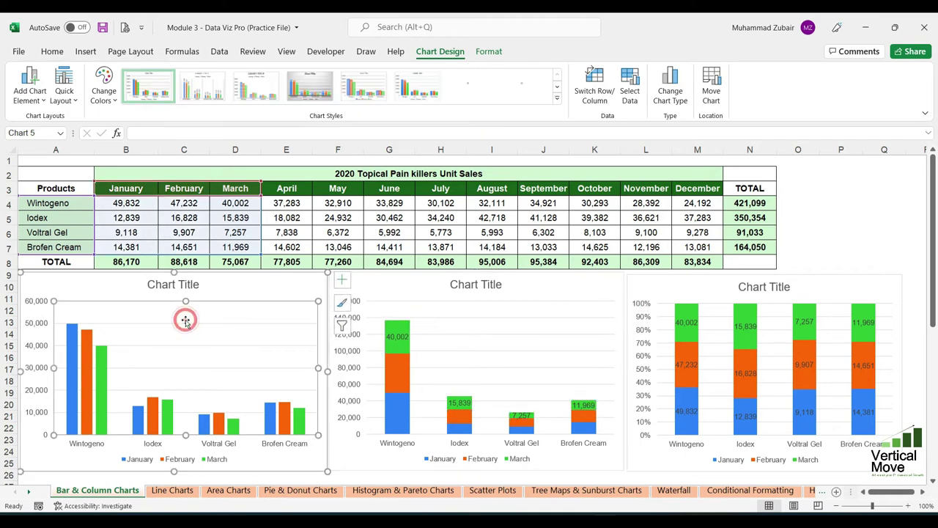
{"action": "mouse_move", "coordinate": [105, 371]}
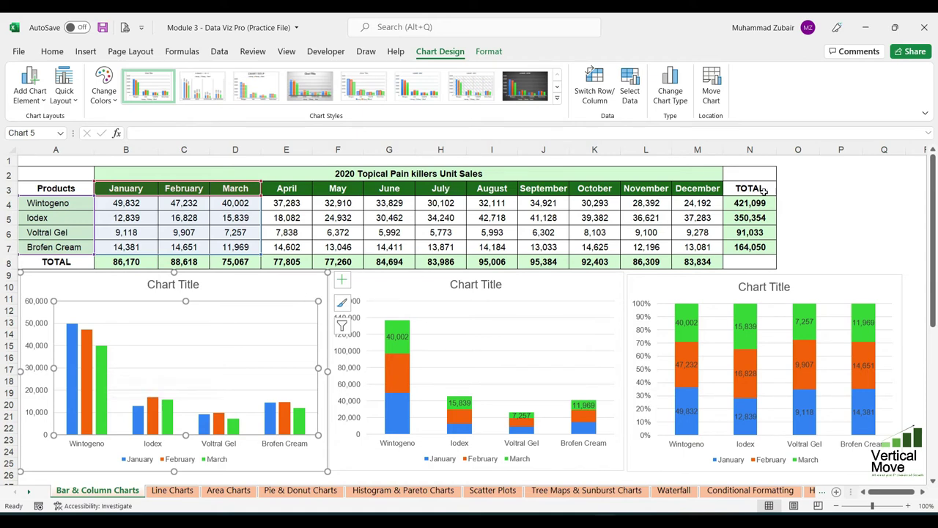
Step: Insert a 2-D clustered bar chart of A3:D7 and place it over the clustered column chart
{"action": "left_click", "coordinate": [823, 192]}
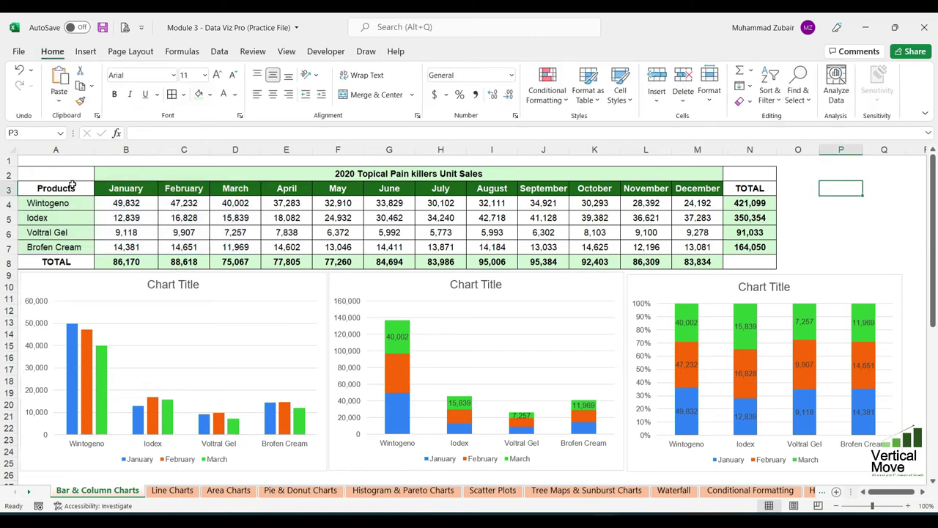
{"action": "left_click_drag", "start_coordinate": [73, 184], "coordinate": [236, 250]}
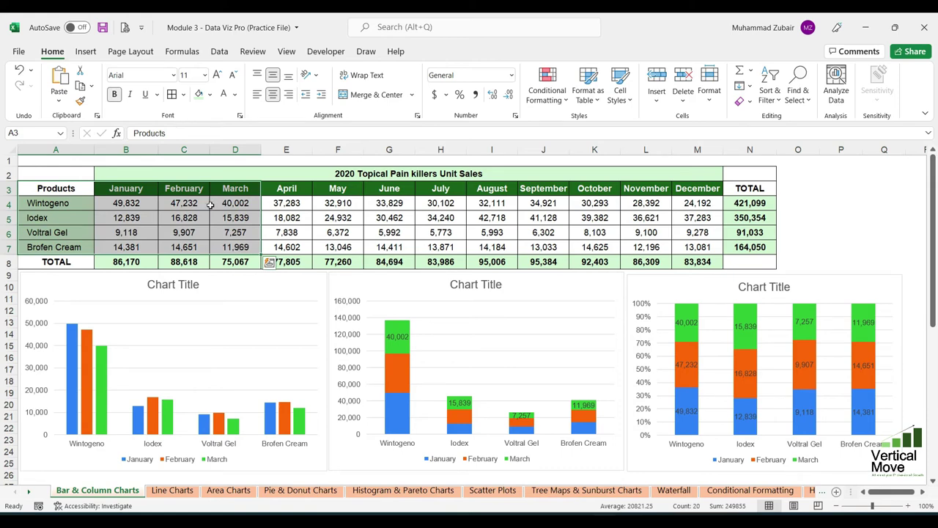
{"action": "left_click", "coordinate": [86, 52]}
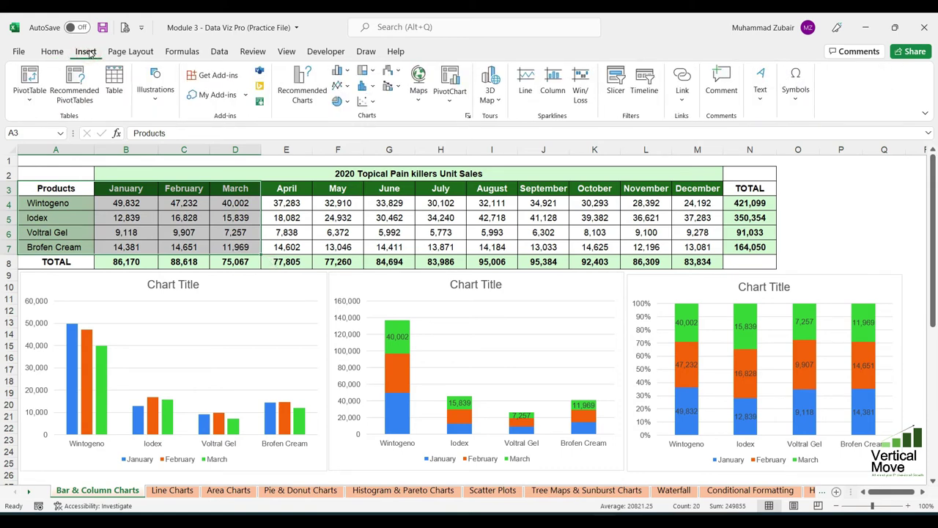
{"action": "left_click", "coordinate": [348, 74]}
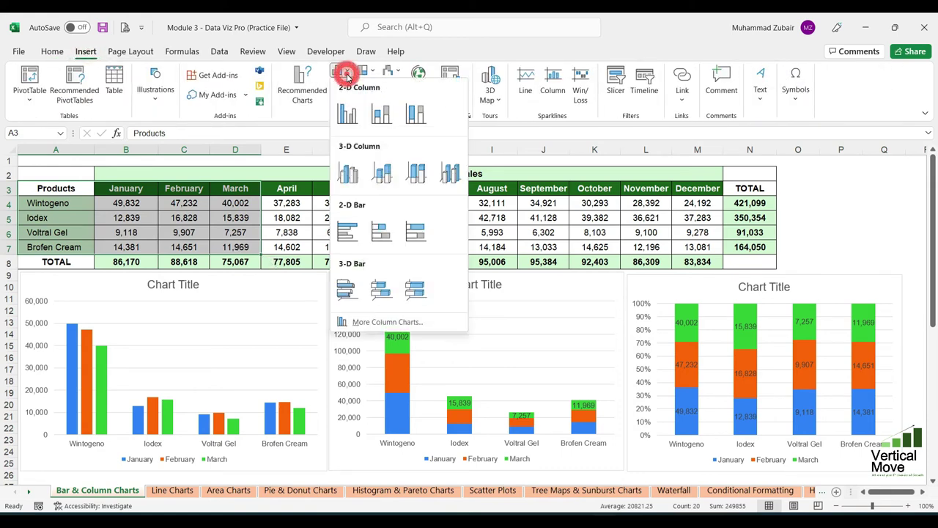
{"action": "left_click", "coordinate": [348, 232]}
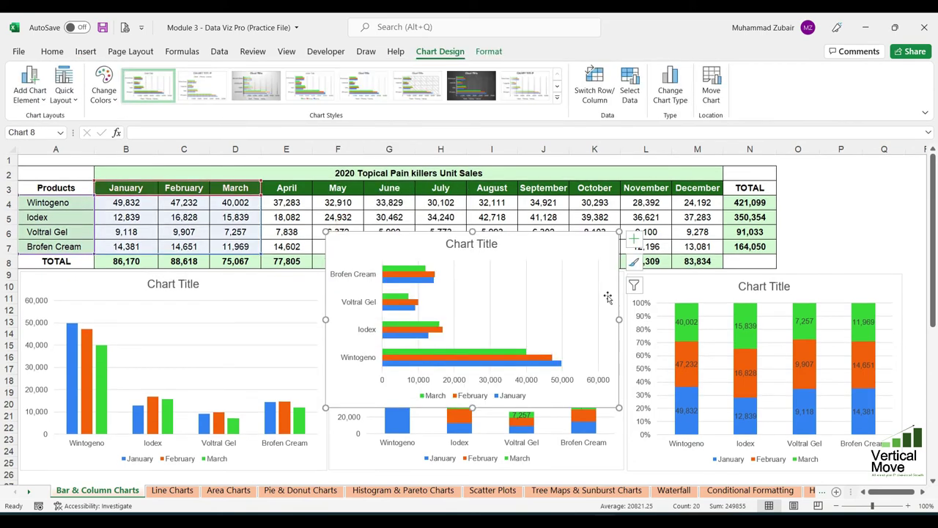
{"action": "left_click_drag", "start_coordinate": [619, 296], "coordinate": [638, 337]}
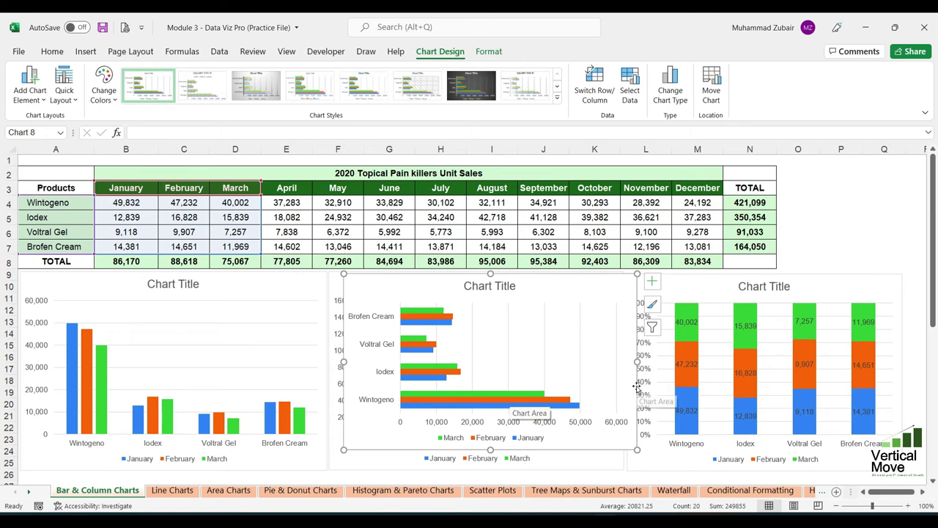
{"action": "left_click_drag", "start_coordinate": [636, 389], "coordinate": [318, 389]}
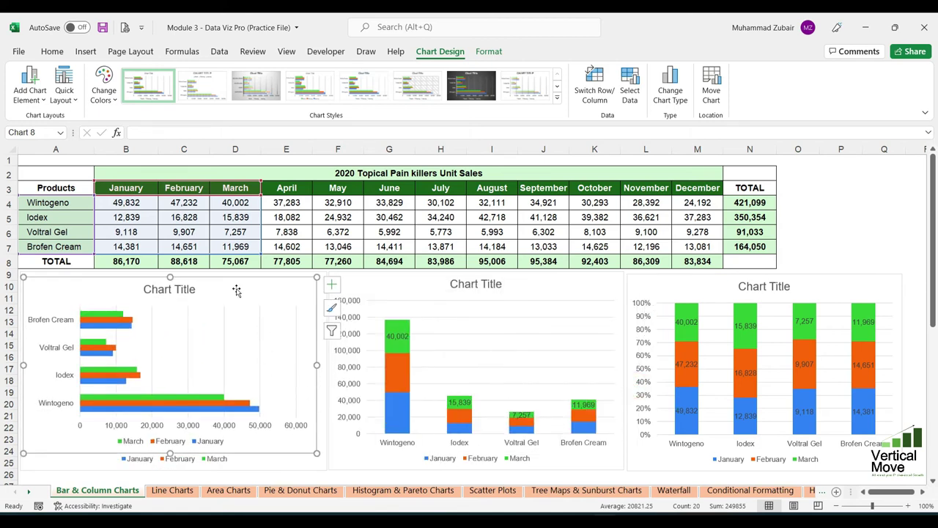
{"action": "left_click", "coordinate": [425, 161]}
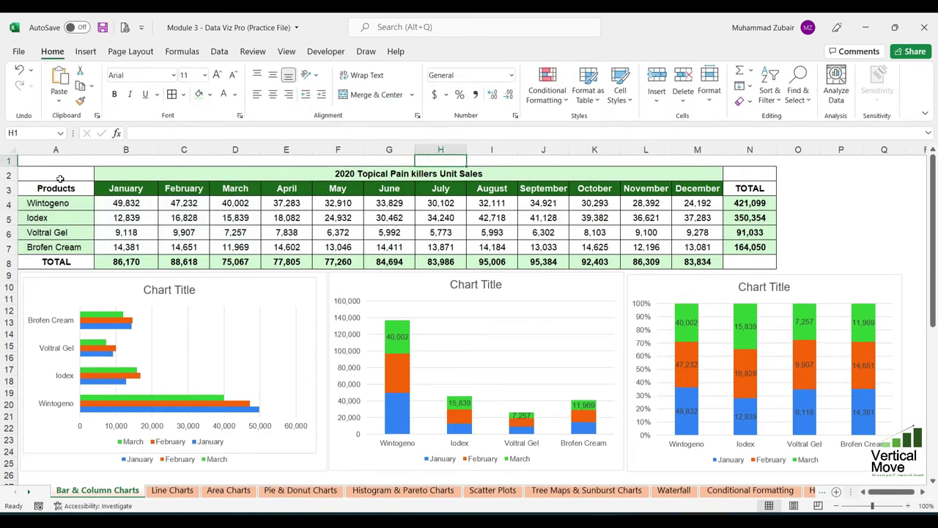
Step: Insert a 2-D stacked bar chart of A3:D7 and place it over the stacked column chart
{"action": "left_click_drag", "start_coordinate": [60, 188], "coordinate": [242, 250]}
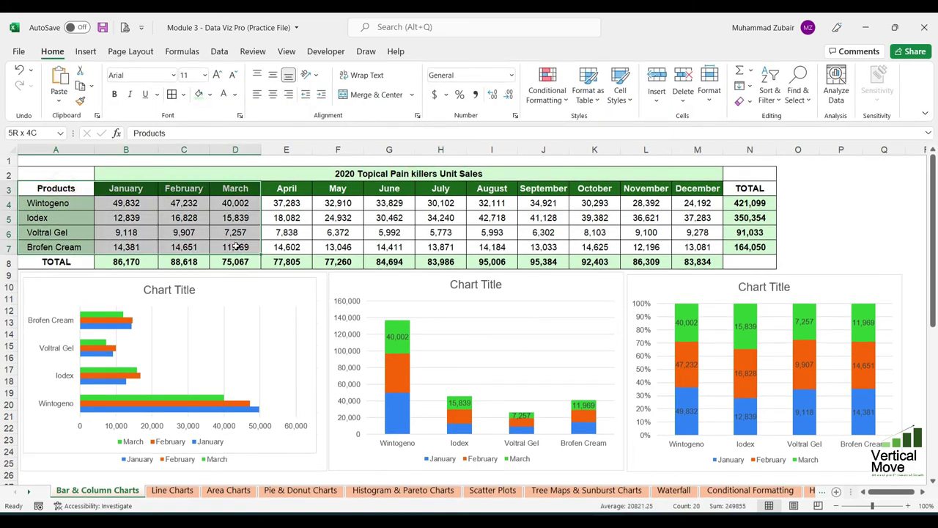
{"action": "left_click", "coordinate": [86, 53]}
{"action": "left_click", "coordinate": [346, 71]}
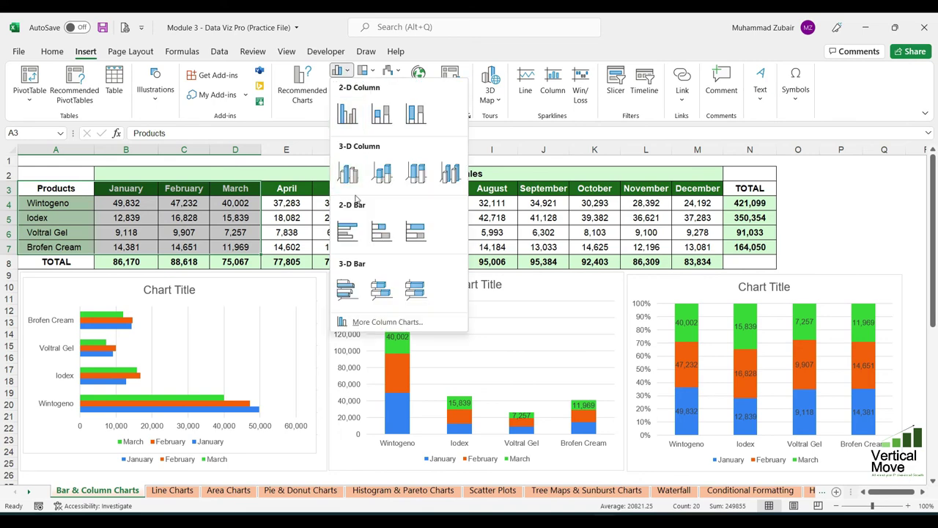
{"action": "left_click", "coordinate": [382, 233]}
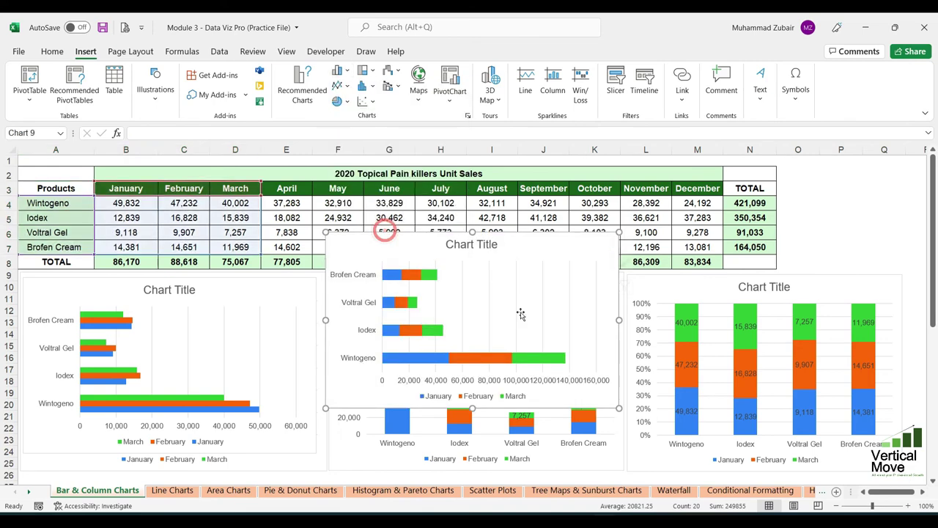
{"action": "left_click_drag", "start_coordinate": [619, 301], "coordinate": [920, 355]}
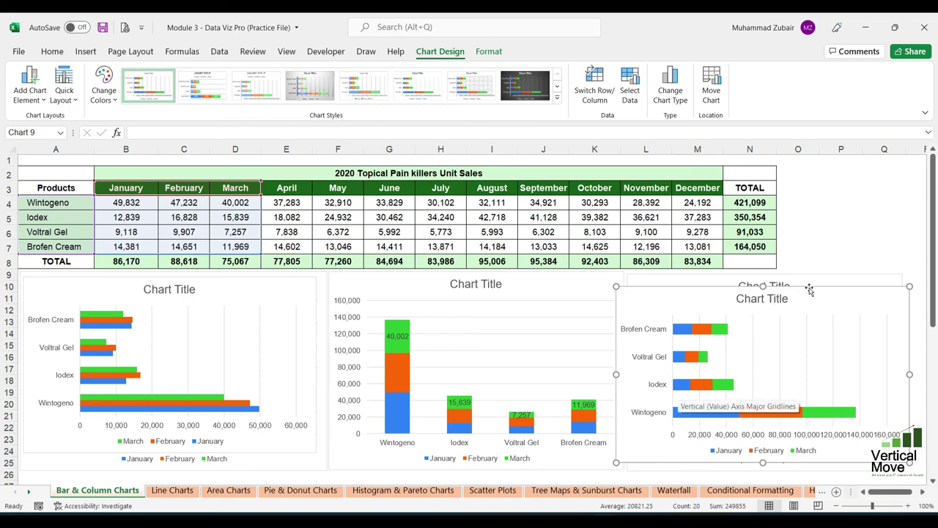
{"action": "left_click_drag", "start_coordinate": [809, 290], "coordinate": [533, 283]}
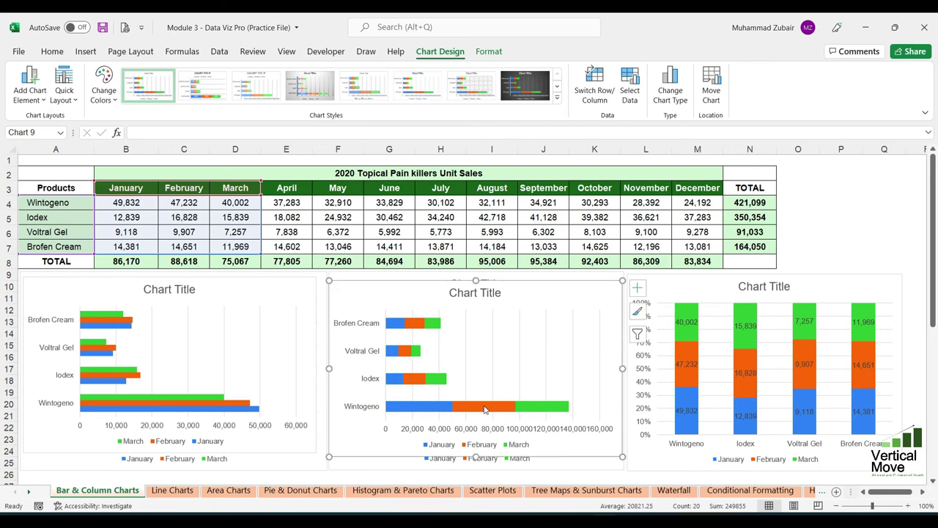
{"action": "left_click", "coordinate": [780, 342]}
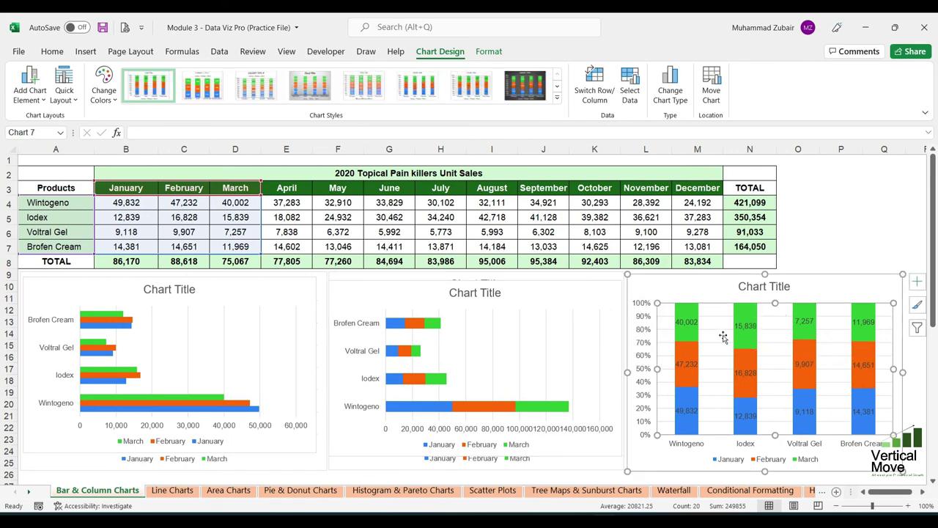
Step: Insert a 2-D 100% stacked bar chart of A3:D7 and place it over the stacked bar chart
{"action": "left_click", "coordinate": [124, 162]}
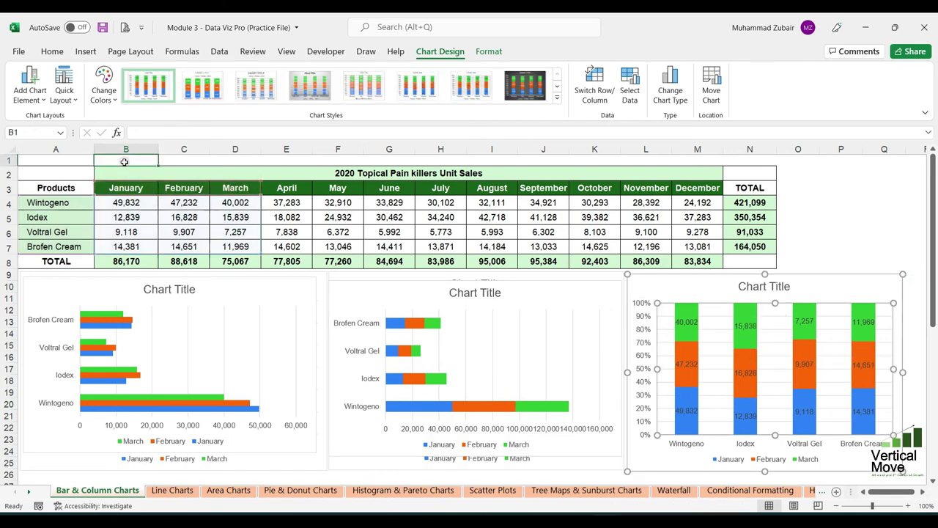
{"action": "left_click_drag", "start_coordinate": [63, 189], "coordinate": [244, 253]}
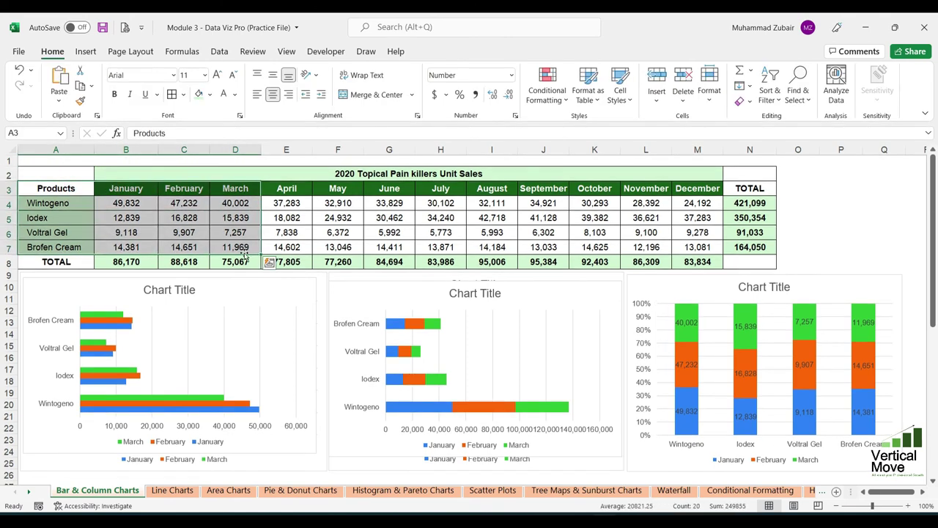
{"action": "left_click", "coordinate": [85, 51]}
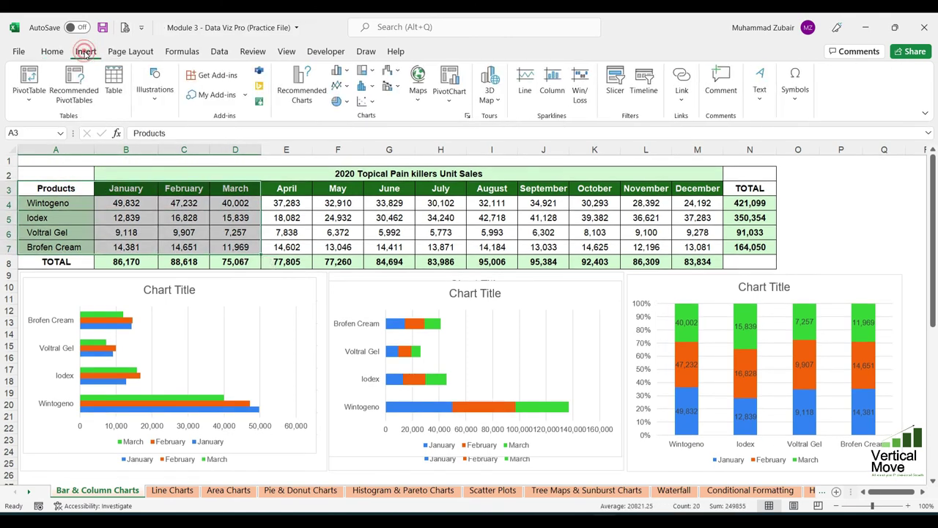
{"action": "left_click", "coordinate": [345, 74]}
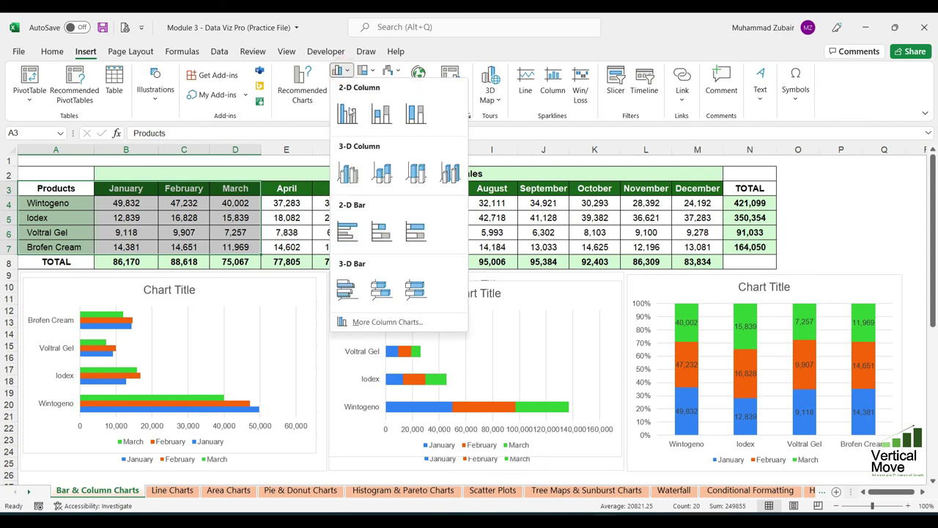
{"action": "left_click", "coordinate": [413, 233]}
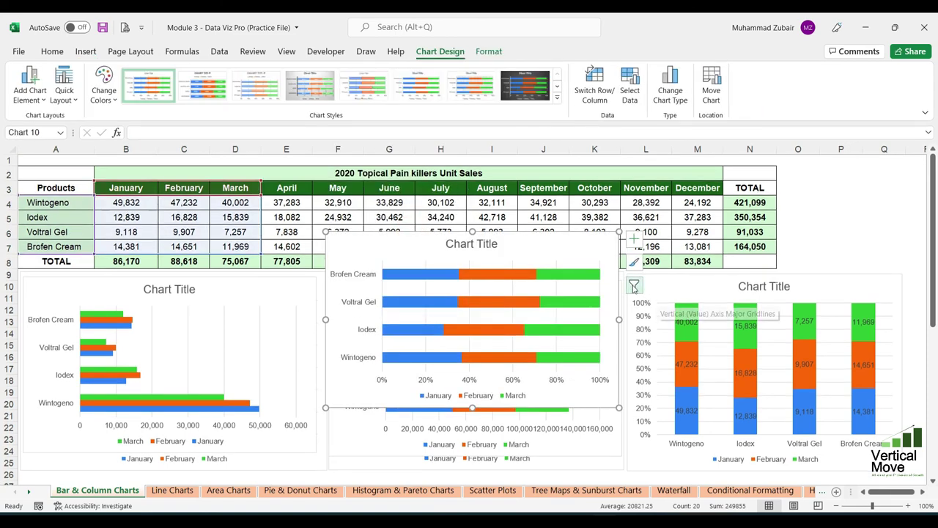
{"action": "left_click_drag", "start_coordinate": [618, 285], "coordinate": [626, 334]}
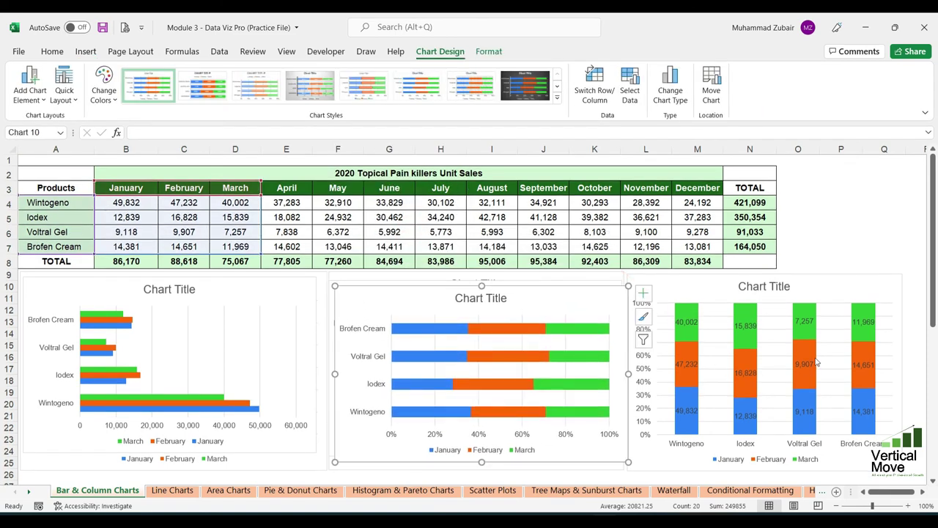
Step: Compare the 100% stacked bar chart and its March series with the 100% stacked column chart
{"action": "left_click", "coordinate": [781, 328]}
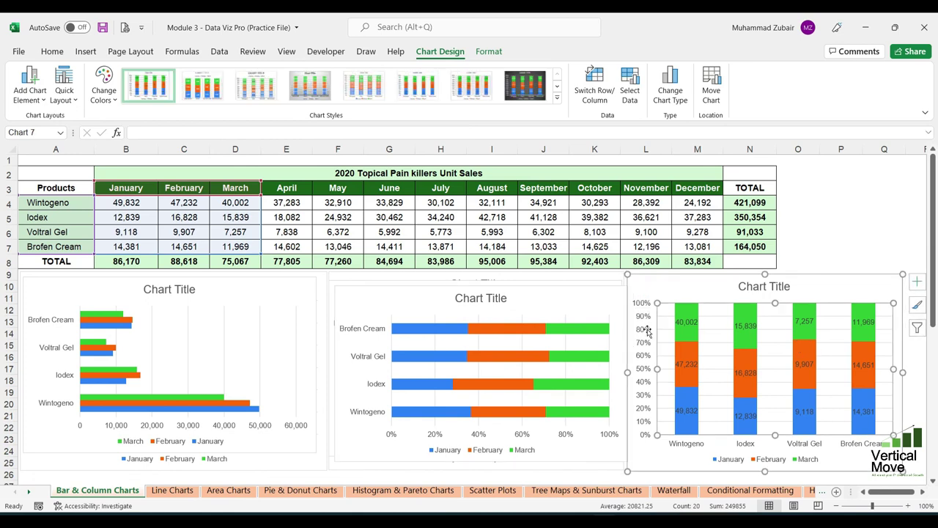
{"action": "left_click", "coordinate": [587, 333]}
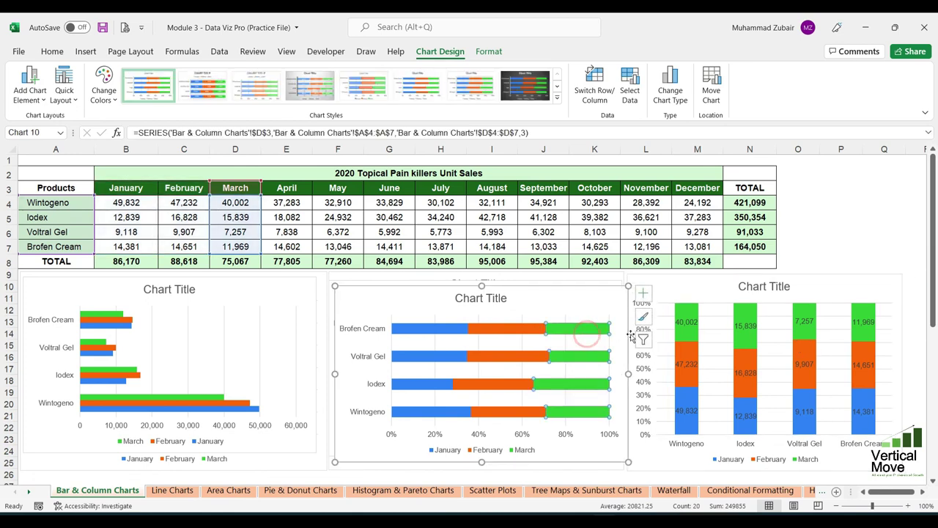
{"action": "left_click", "coordinate": [726, 334]}
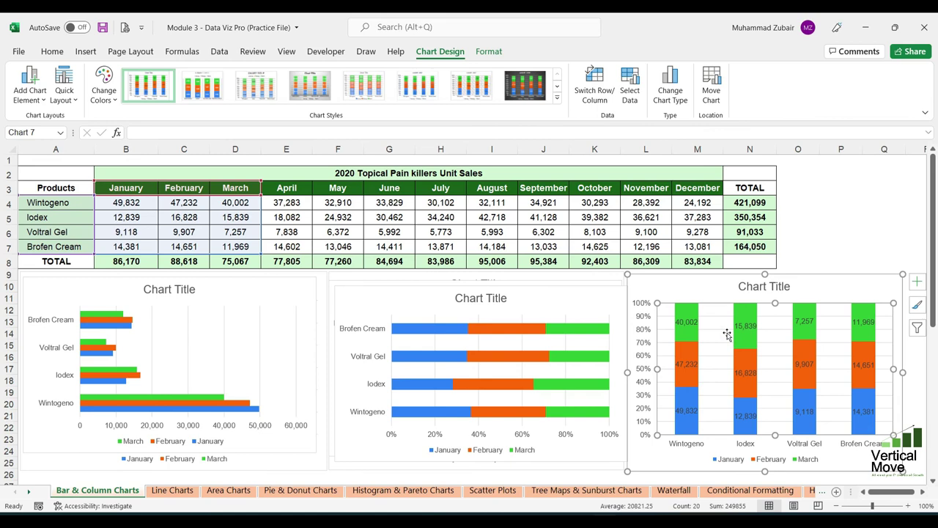